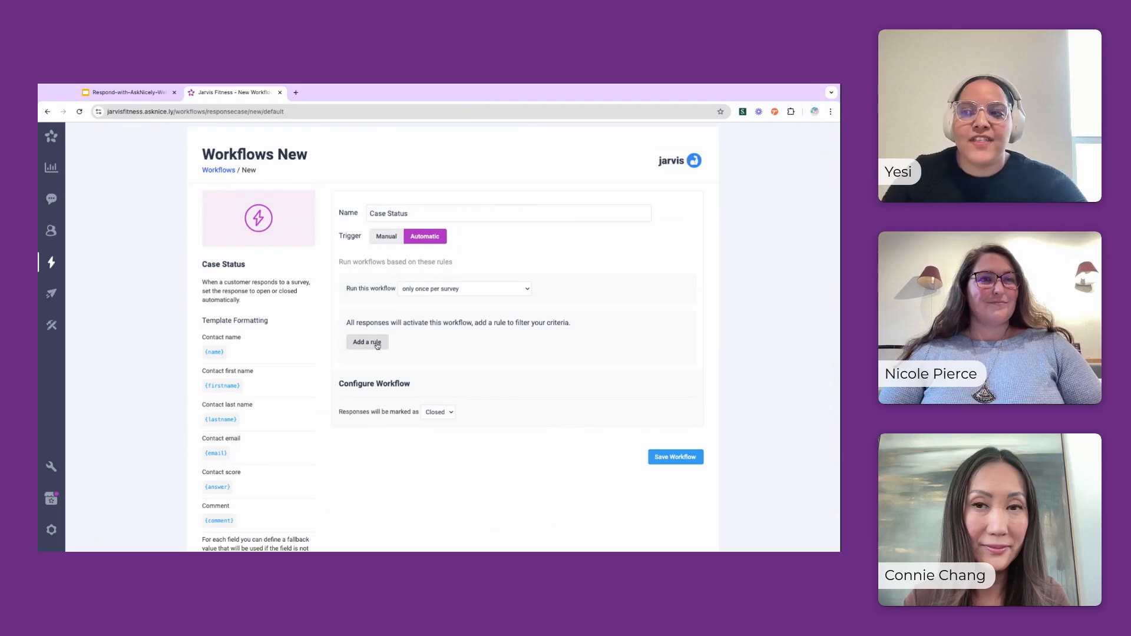
# Add a rule to the Case Status workflow so that it runs when rating_type is Detractor/Unsatisfied
pyautogui.click(378, 347)
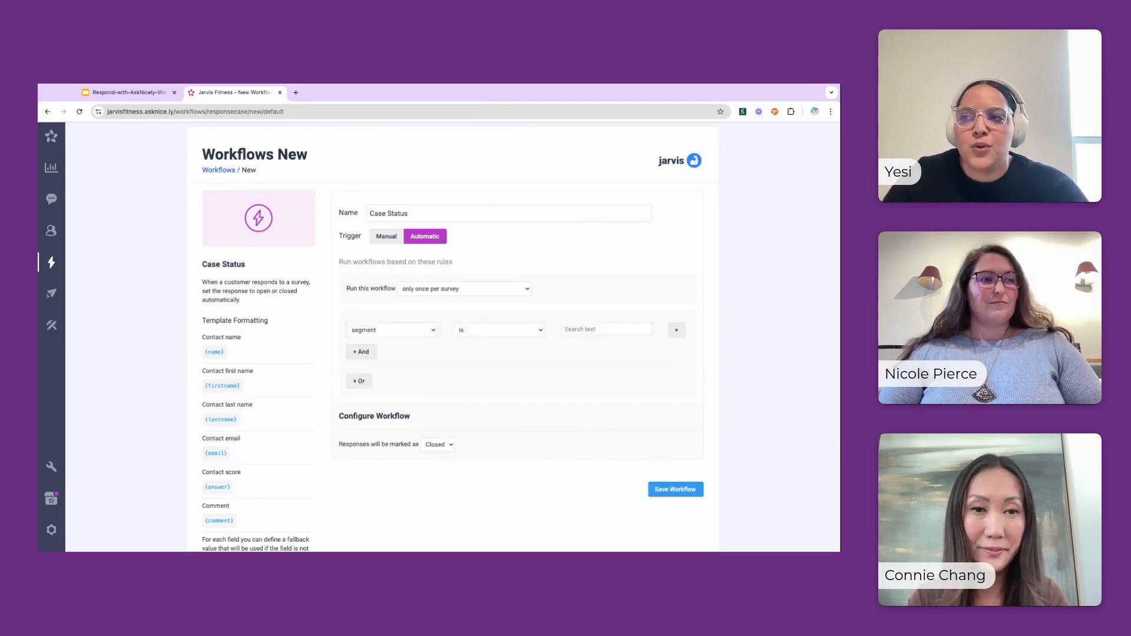
pyautogui.click(399, 336)
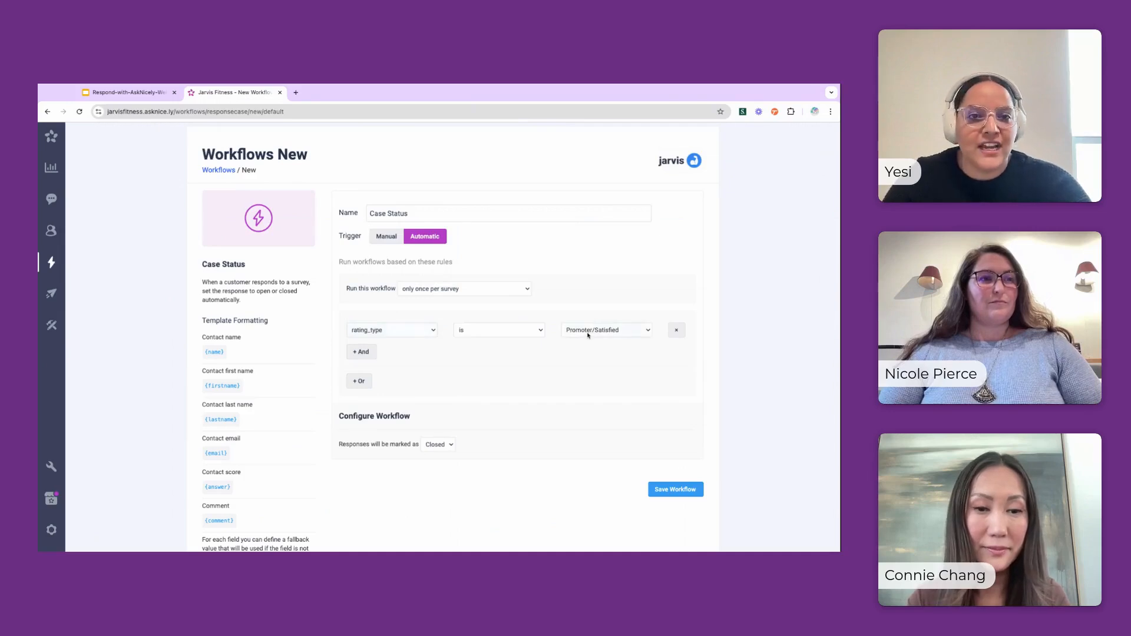
pyautogui.click(588, 335)
pyautogui.click(547, 355)
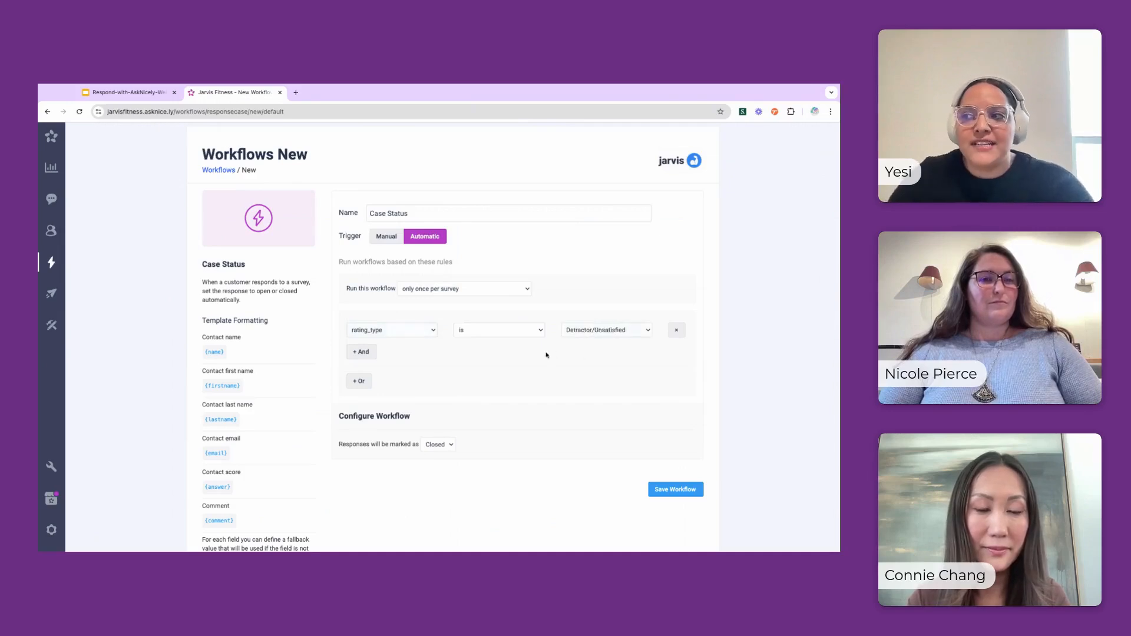
# Have the workflow mark responses as Open and assign them to a specific user, the general manager
pyautogui.click(439, 445)
pyautogui.click(456, 431)
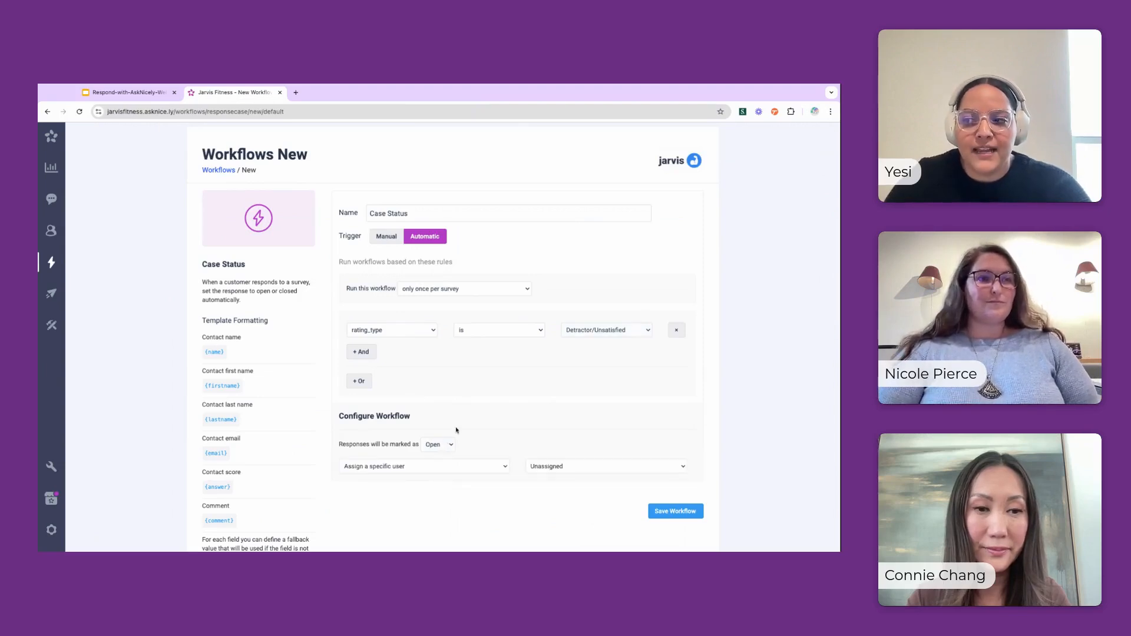
pyautogui.scroll(-1, 448, 432)
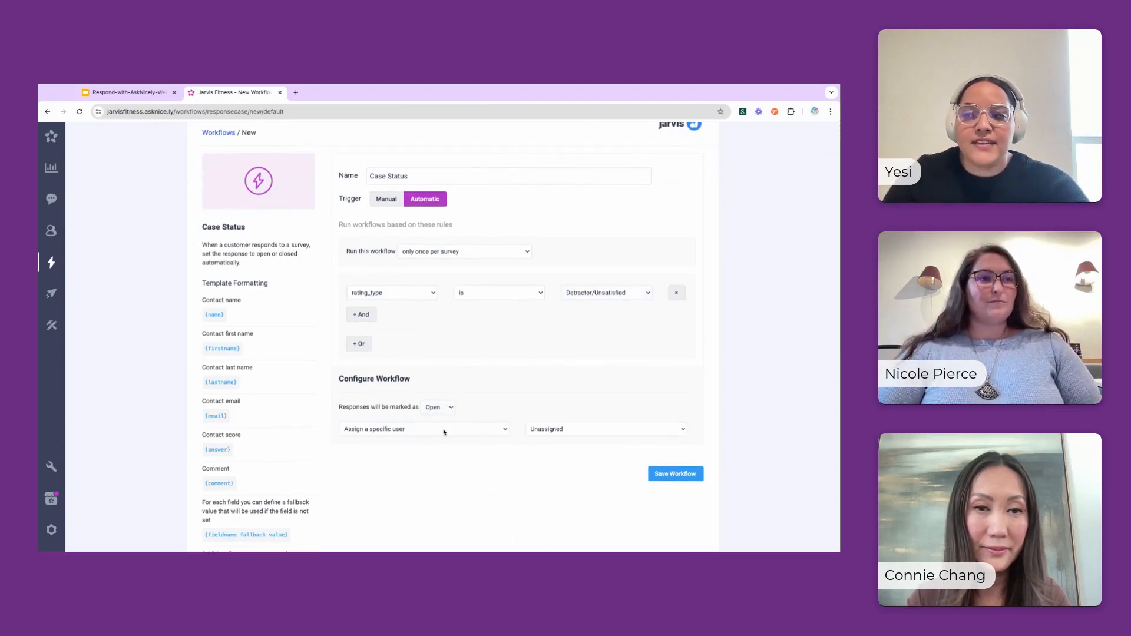
pyautogui.click(553, 454)
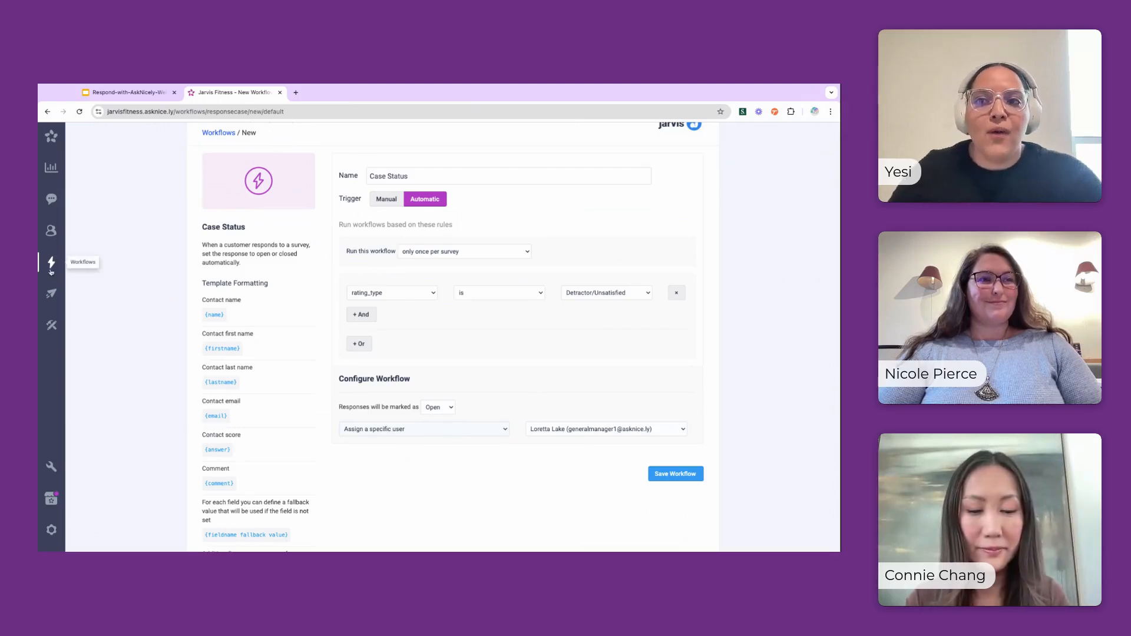
# Browse the customer responses, expand a detractor's long comment, and open the open case complaining about horrible customer service
pyautogui.click(53, 204)
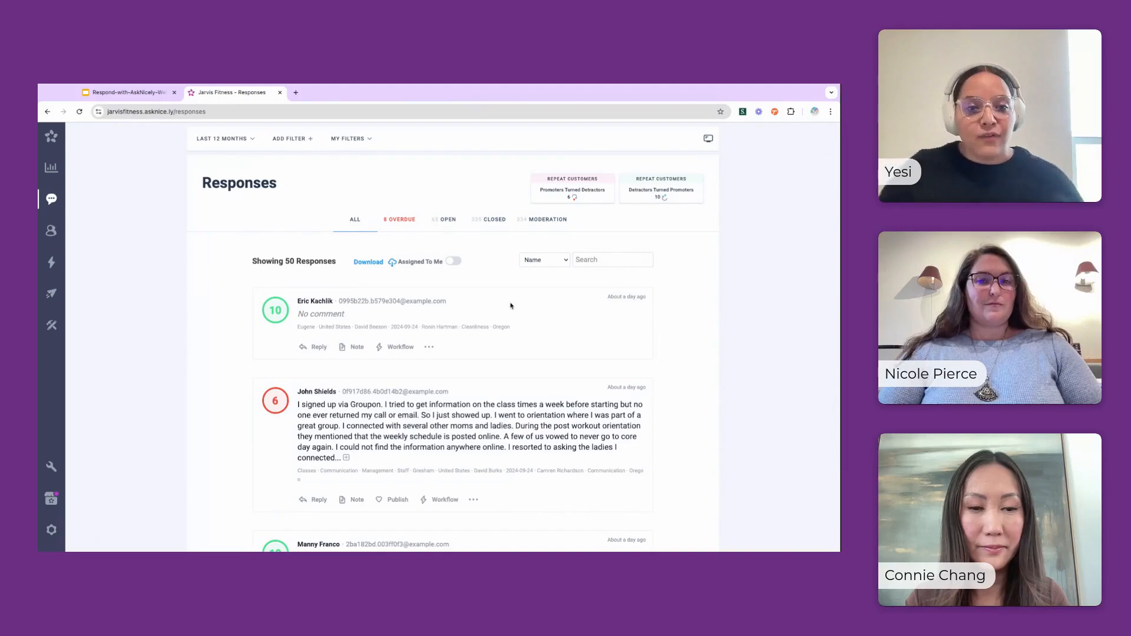
pyautogui.scroll(-1, 504, 338)
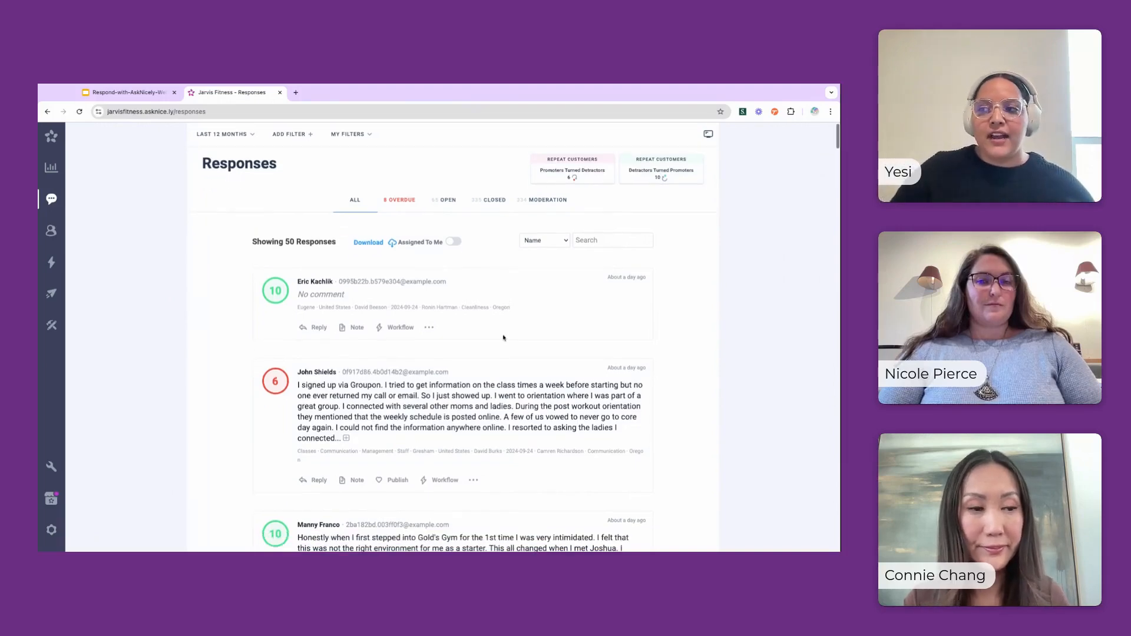
pyautogui.click(446, 392)
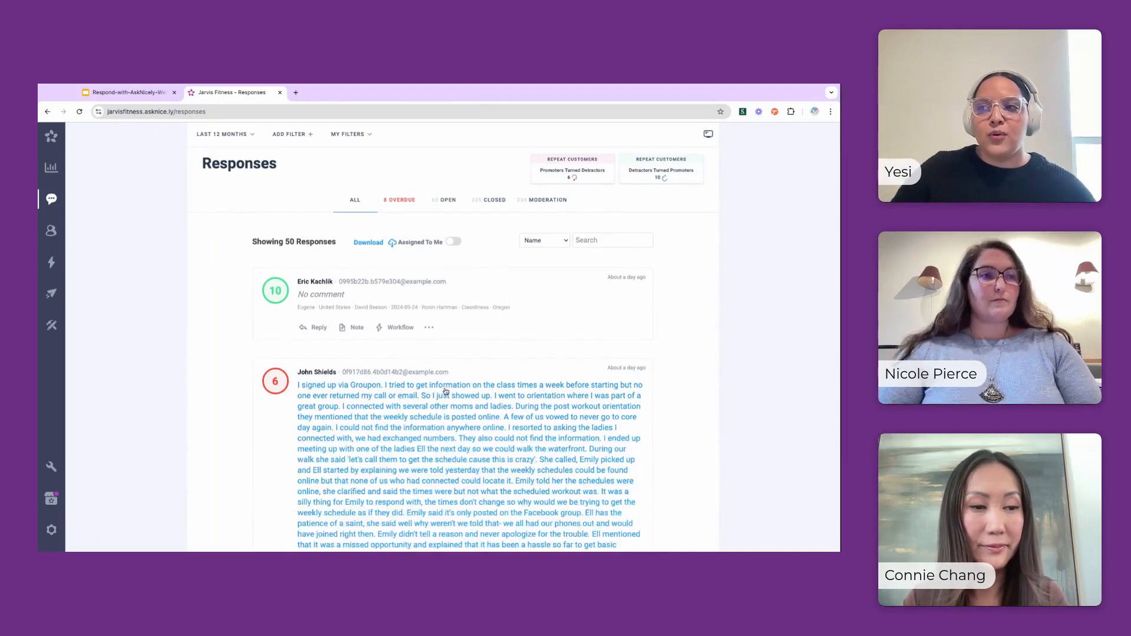
pyautogui.scroll(-3, 368, 318)
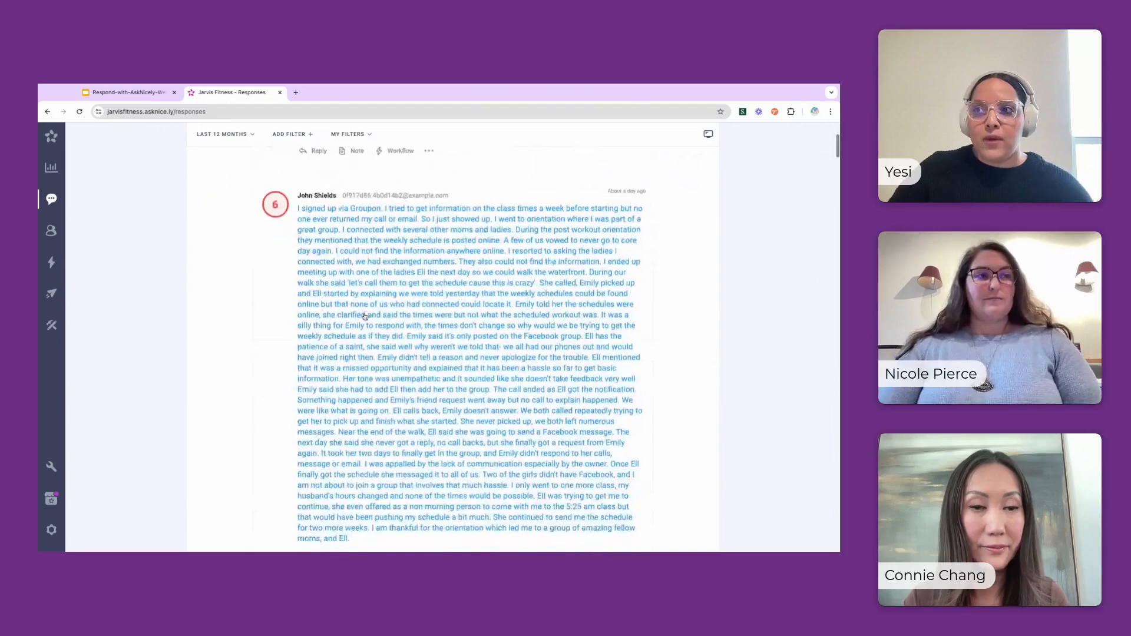
pyautogui.scroll(4, 365, 317)
pyautogui.scroll(-15, 365, 316)
pyautogui.scroll(2, 364, 317)
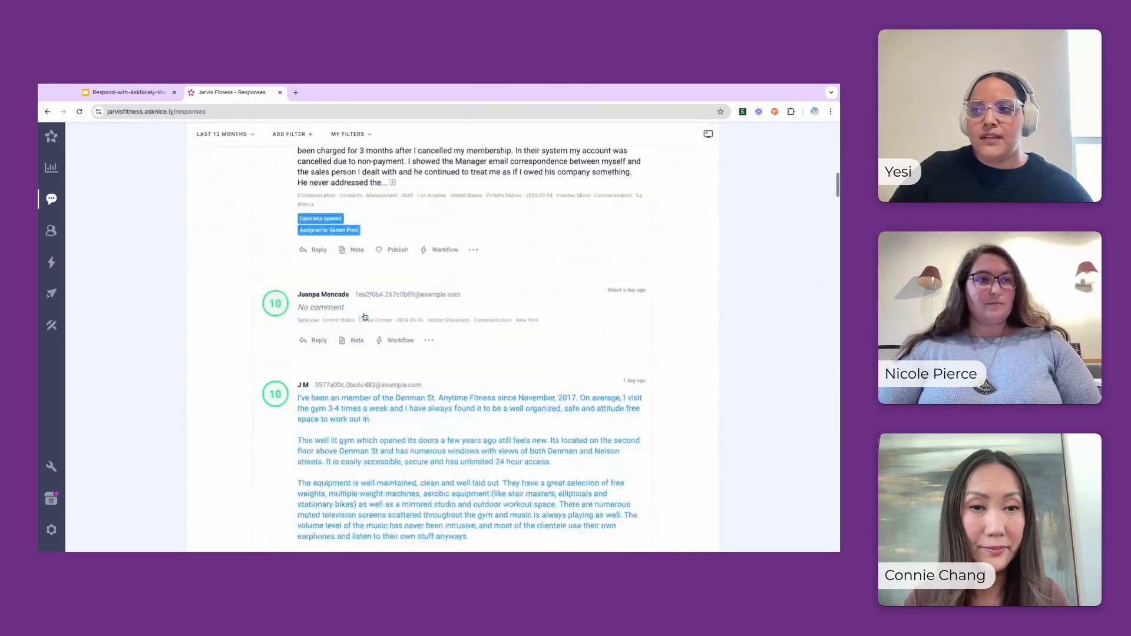
pyautogui.scroll(4, 365, 317)
pyautogui.click(570, 365)
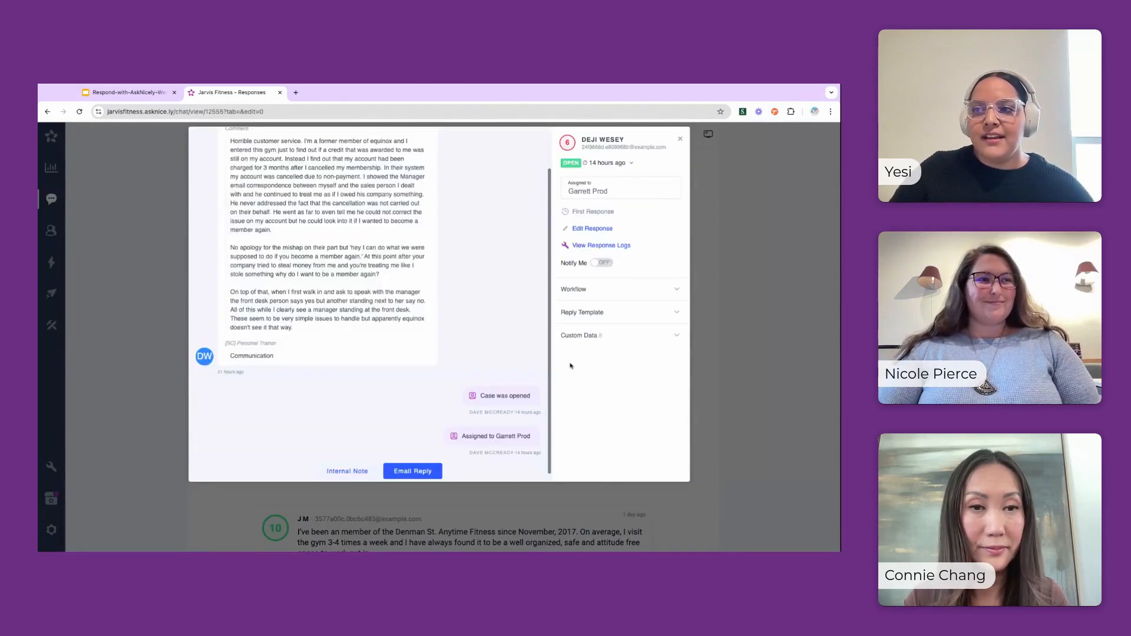
# Review the case's comment, custom data and assignment history, and close the case
pyautogui.scroll(1, 318, 290)
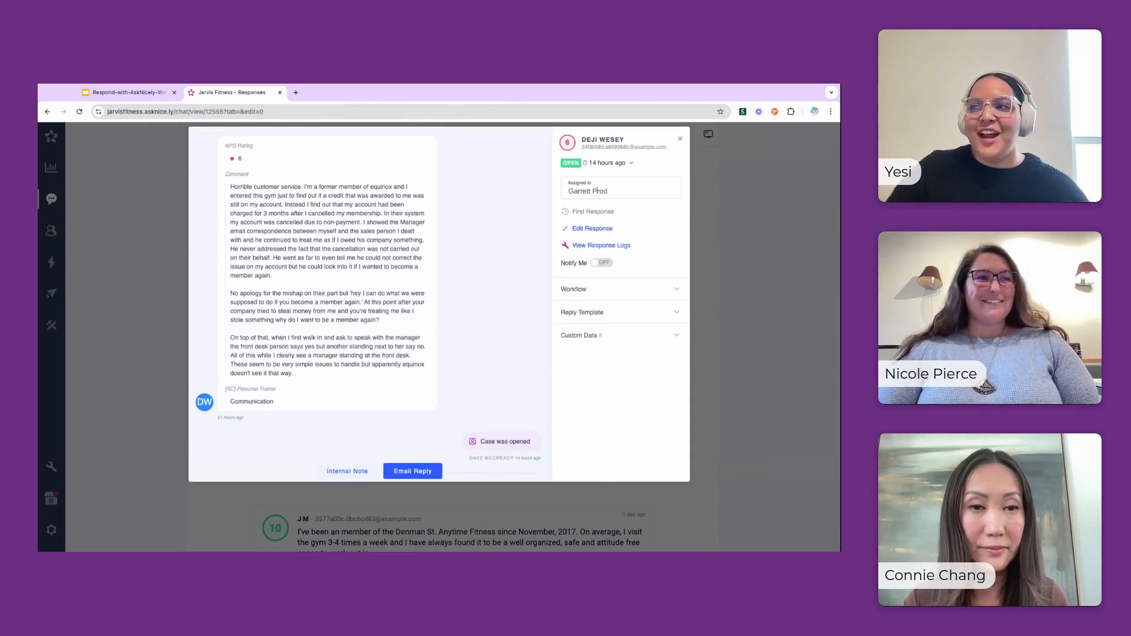
pyautogui.click(595, 336)
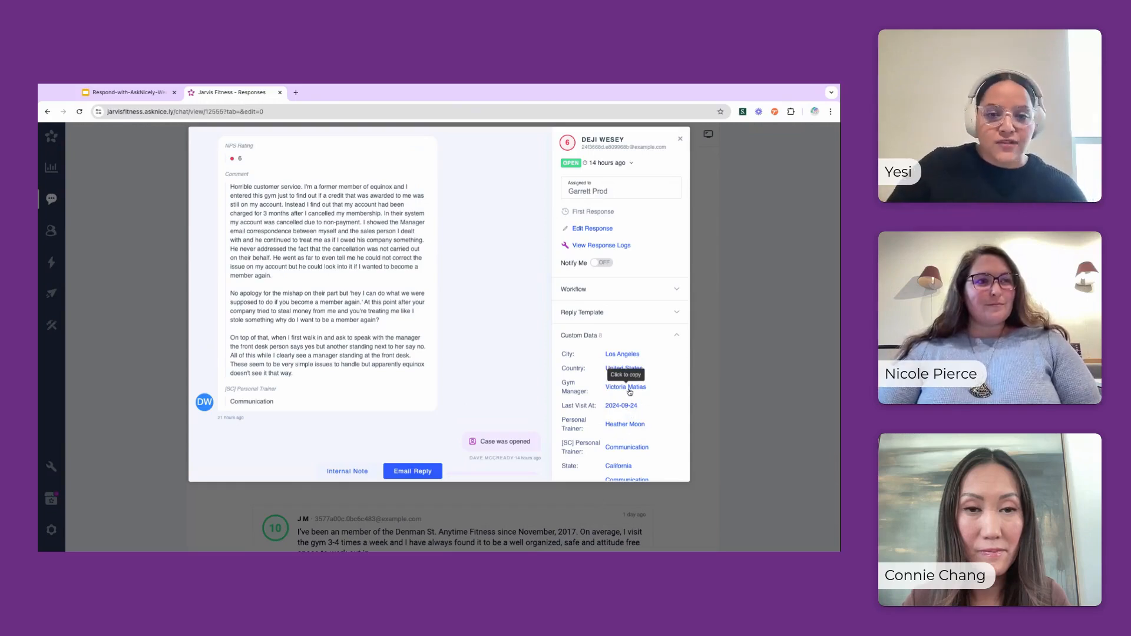
pyautogui.scroll(-1, 637, 419)
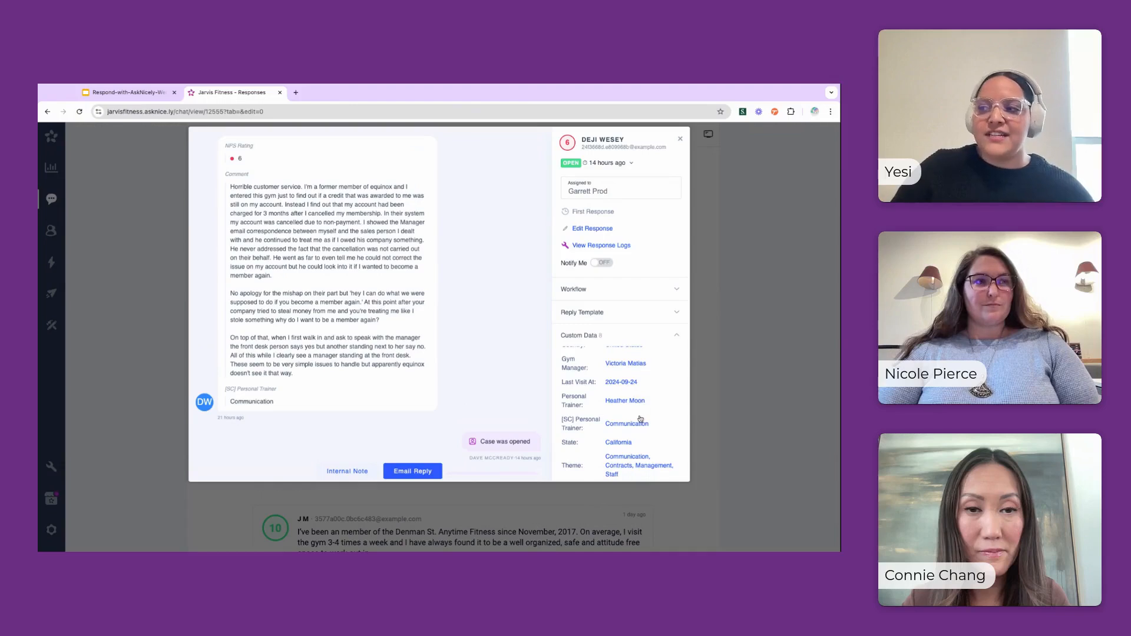
pyautogui.scroll(-1, 641, 419)
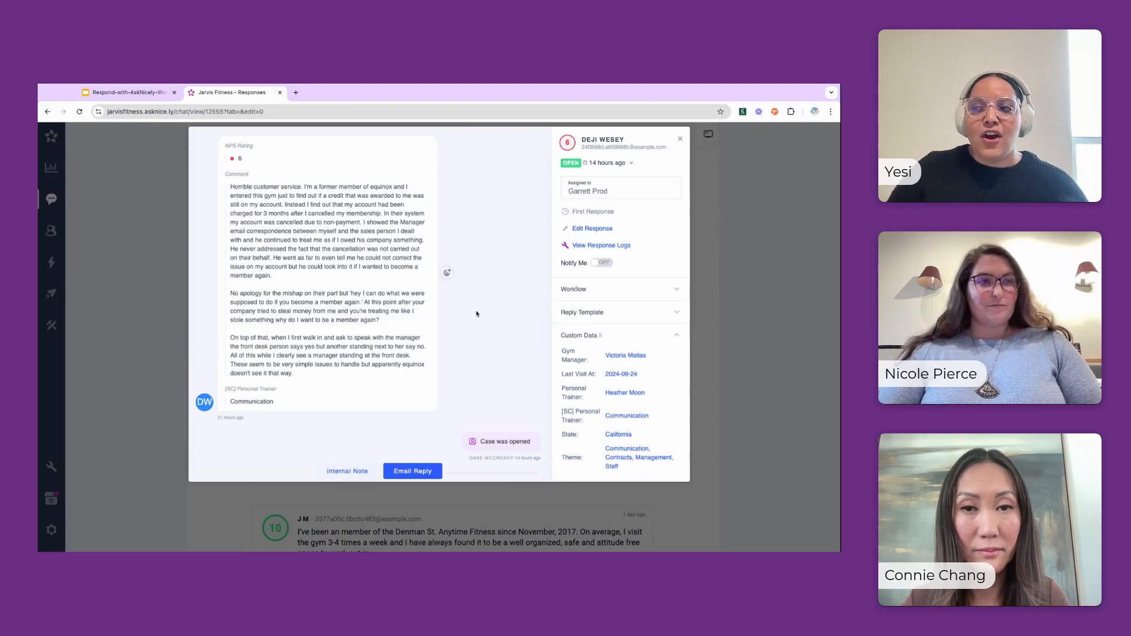
pyautogui.scroll(-1, 472, 429)
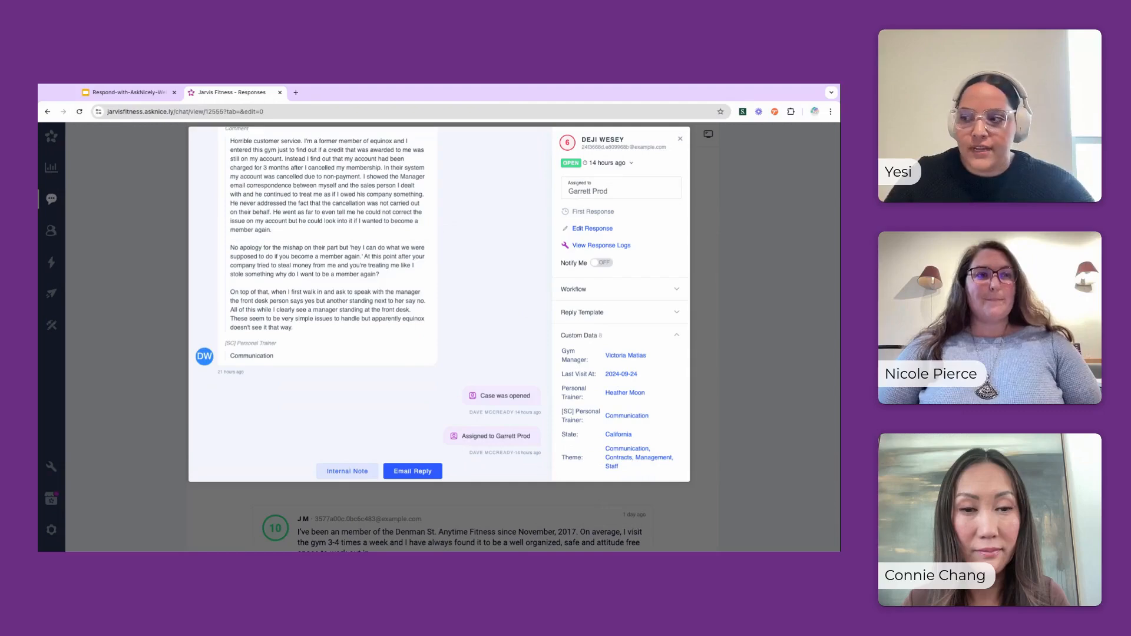
pyautogui.click(681, 140)
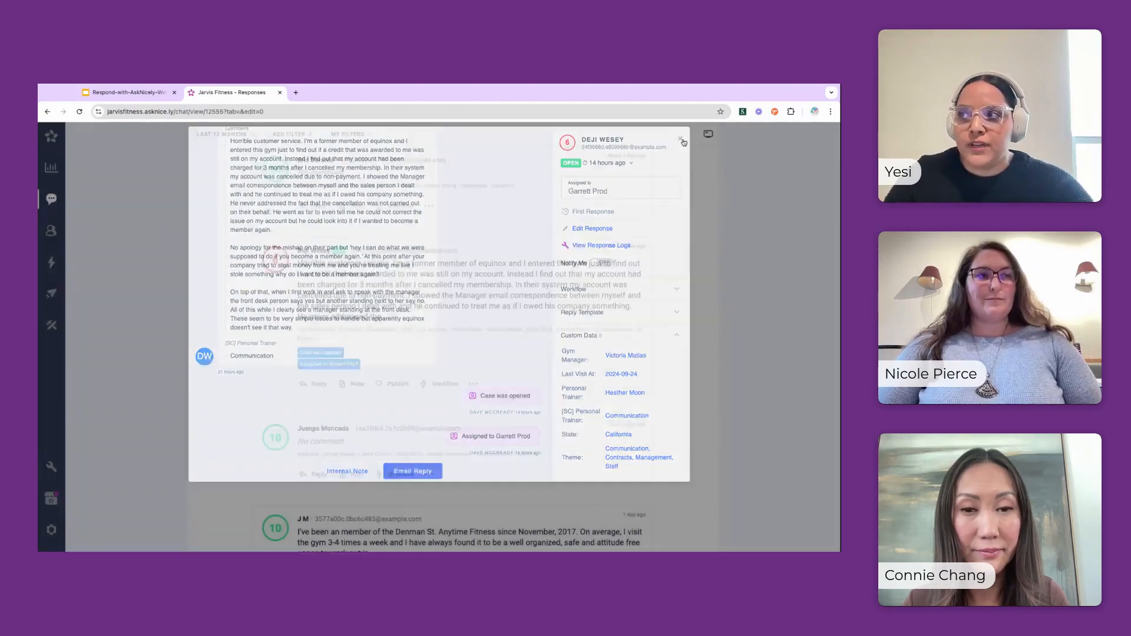
# Look through the filter criteria available for the responses, including Case Assignee, without applying one
pyautogui.scroll(10, 532, 268)
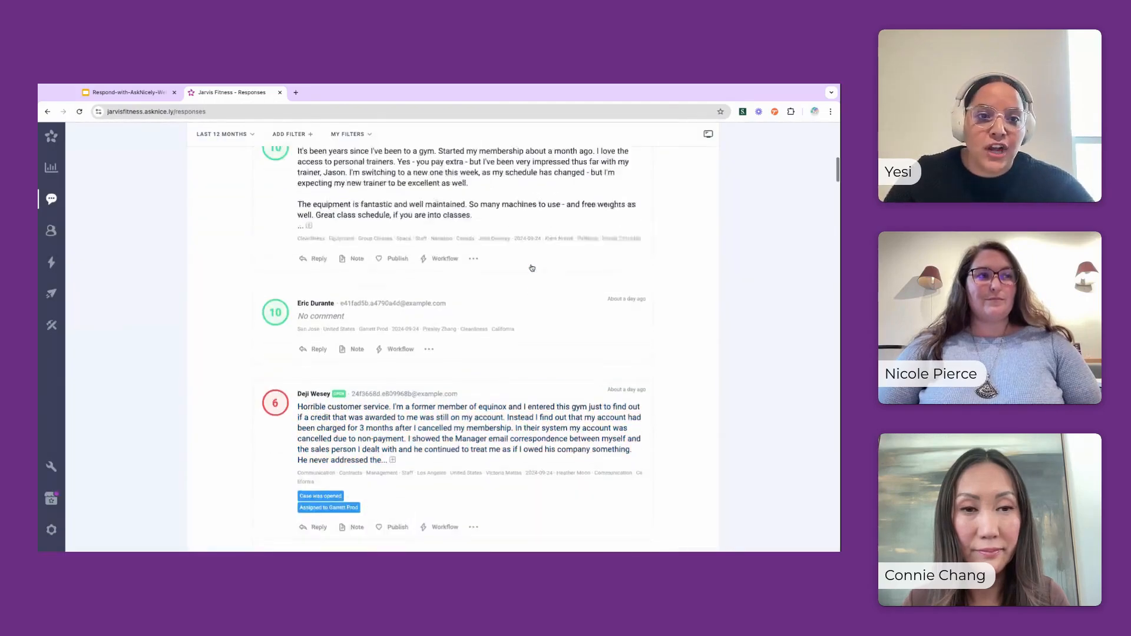
pyautogui.scroll(6, 545, 254)
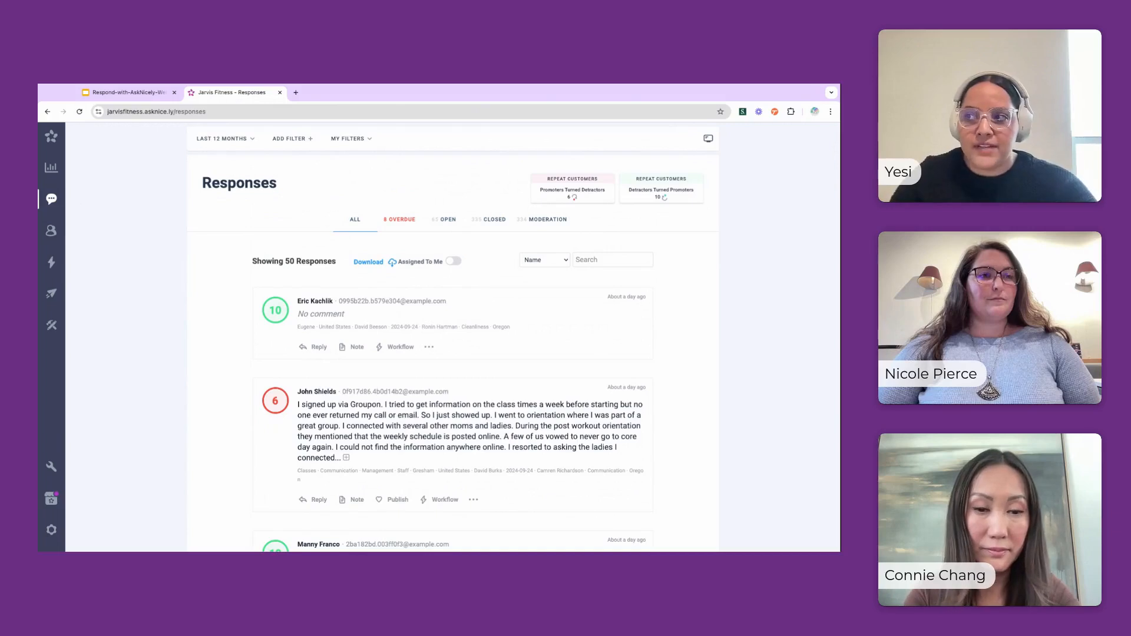
pyautogui.click(276, 144)
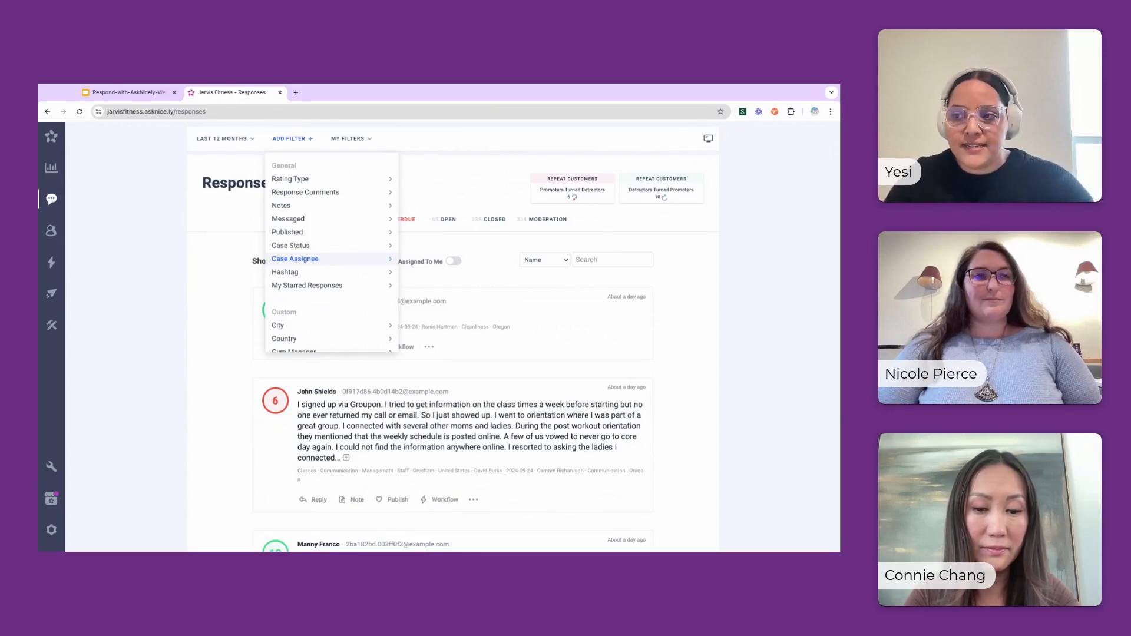
pyautogui.click(229, 263)
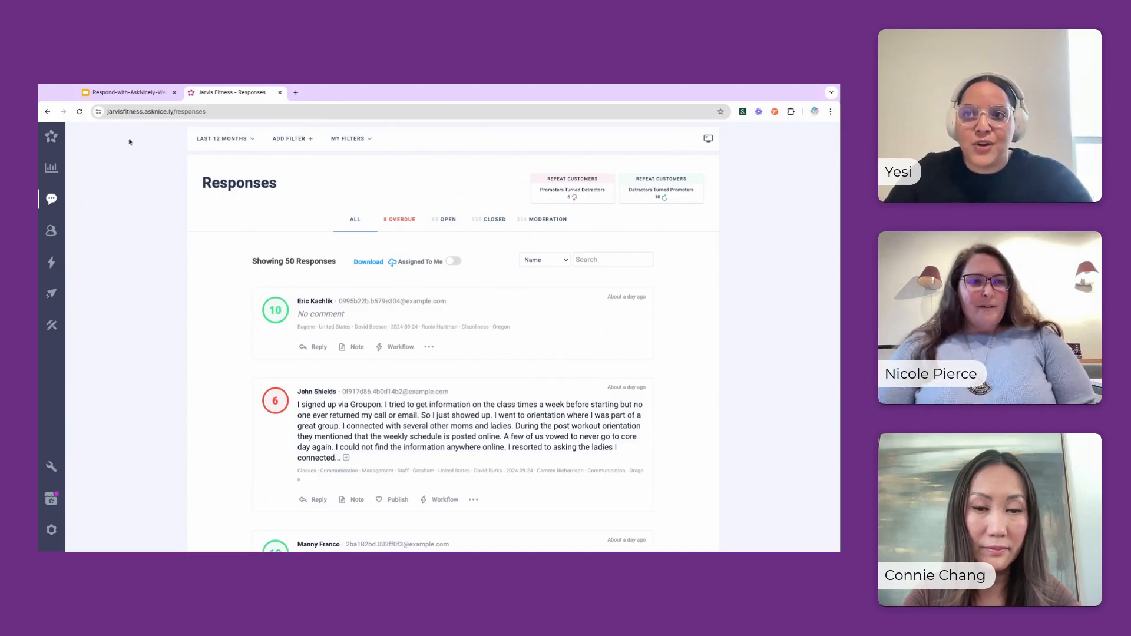
# Open the SLA view of the dashboard's Case Management report and set its trend to Month
pyautogui.click(50, 137)
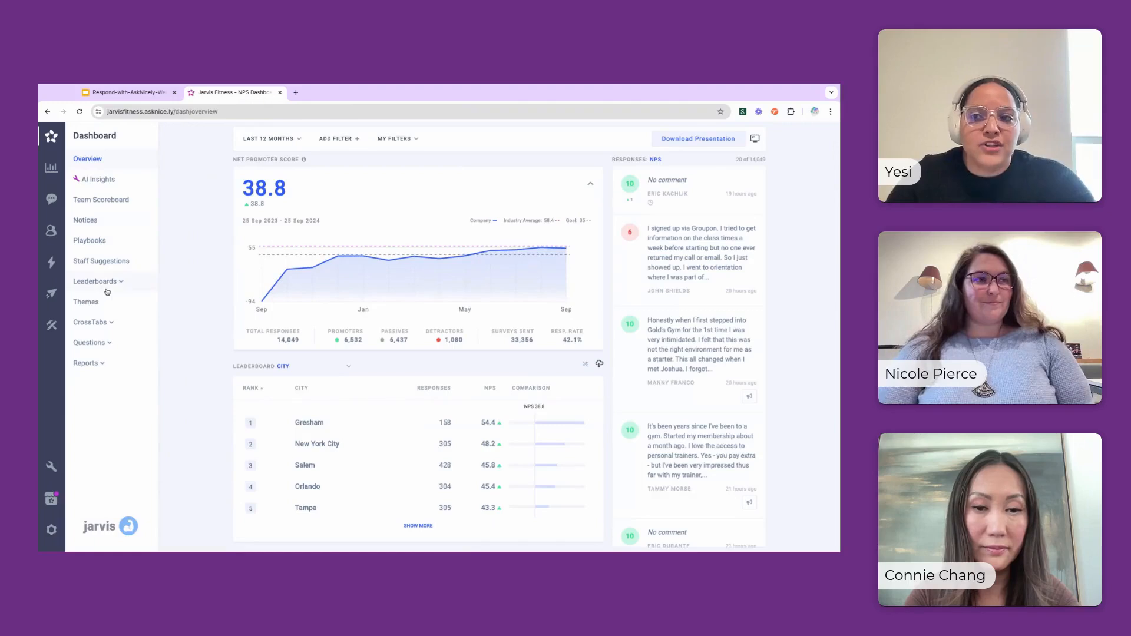
pyautogui.click(99, 365)
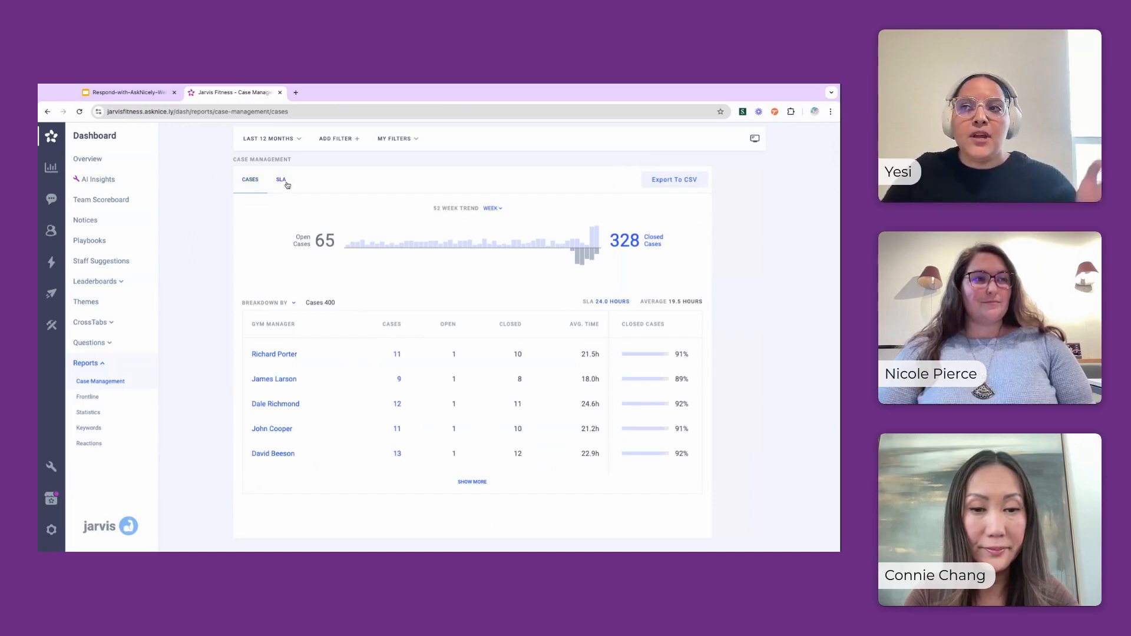
pyautogui.click(287, 185)
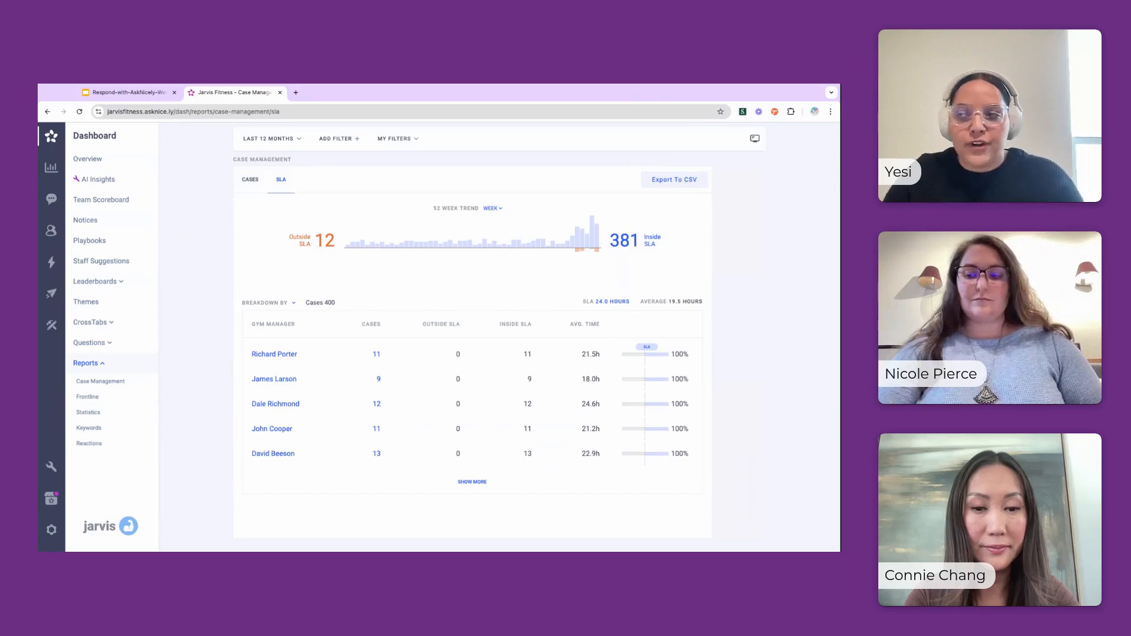
pyautogui.click(492, 209)
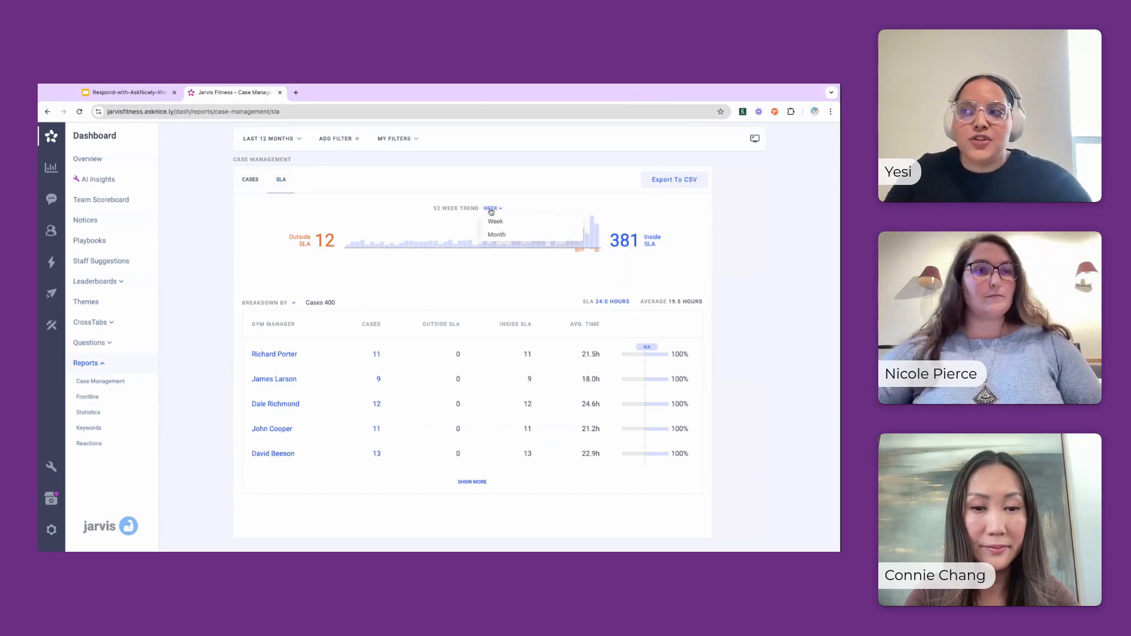
pyautogui.click(497, 234)
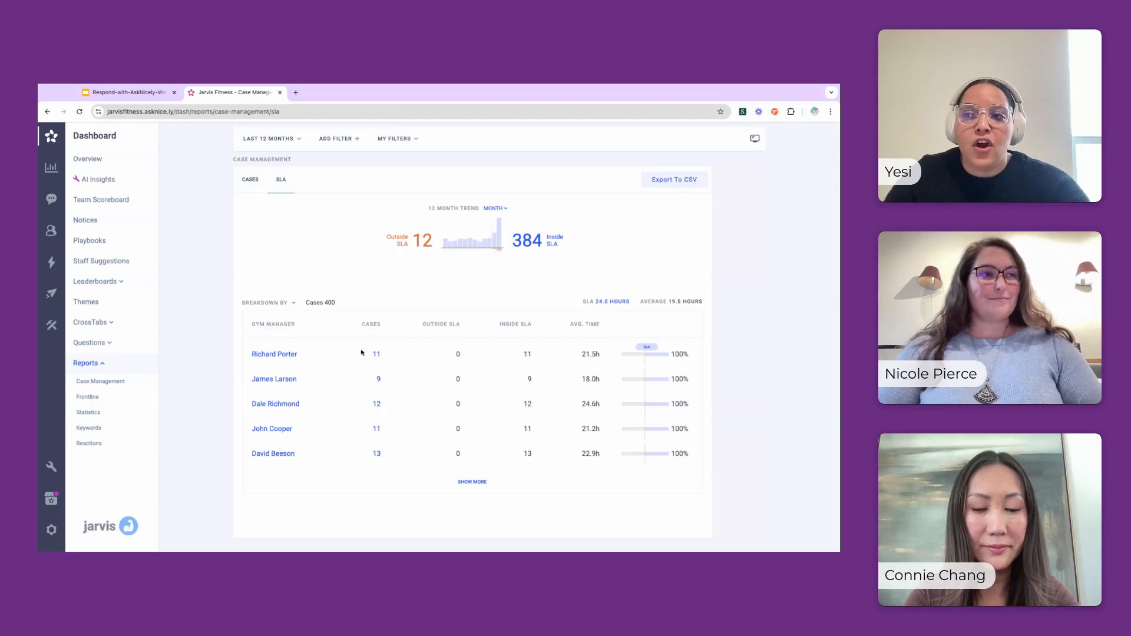
# Break the SLA report down by City, and switch the breakdown to Assignee
pyautogui.click(295, 304)
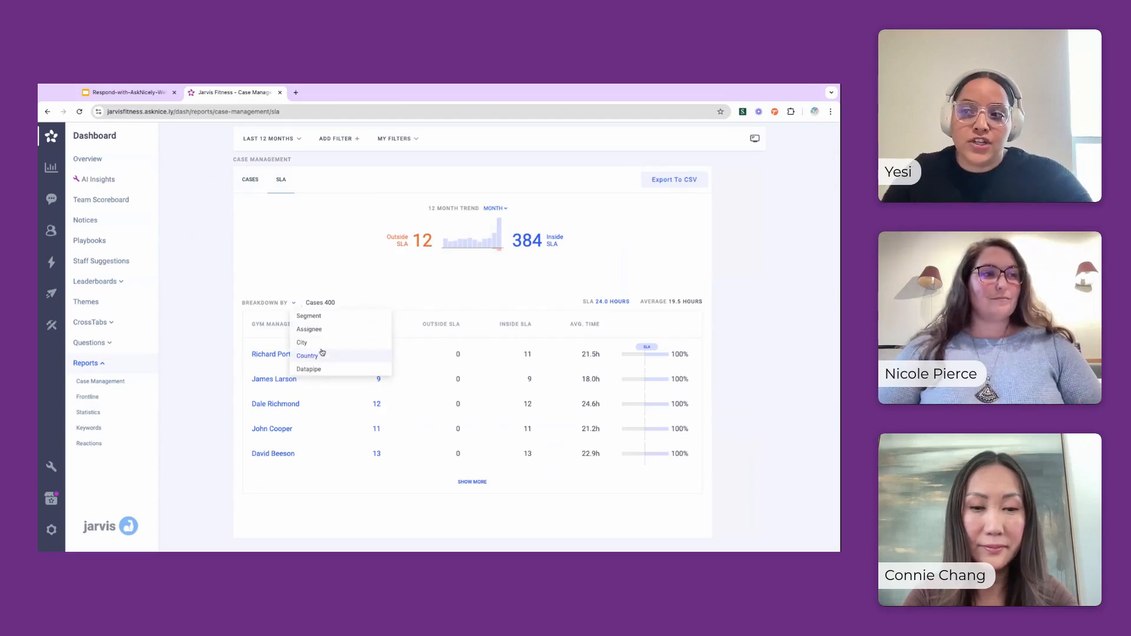
pyautogui.click(322, 346)
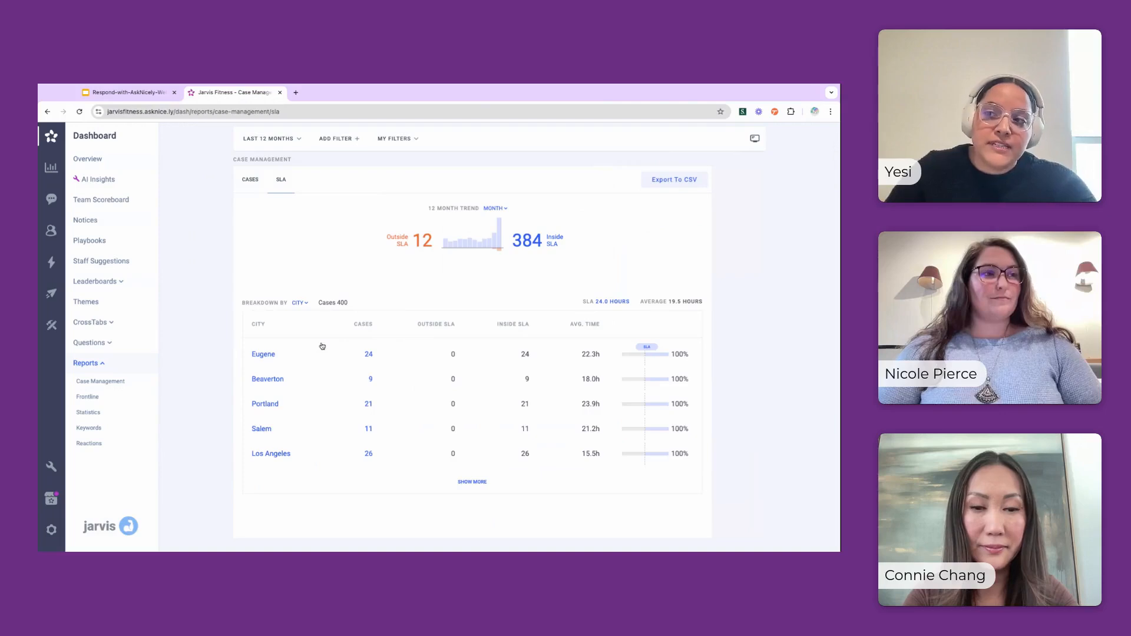
pyautogui.click(302, 304)
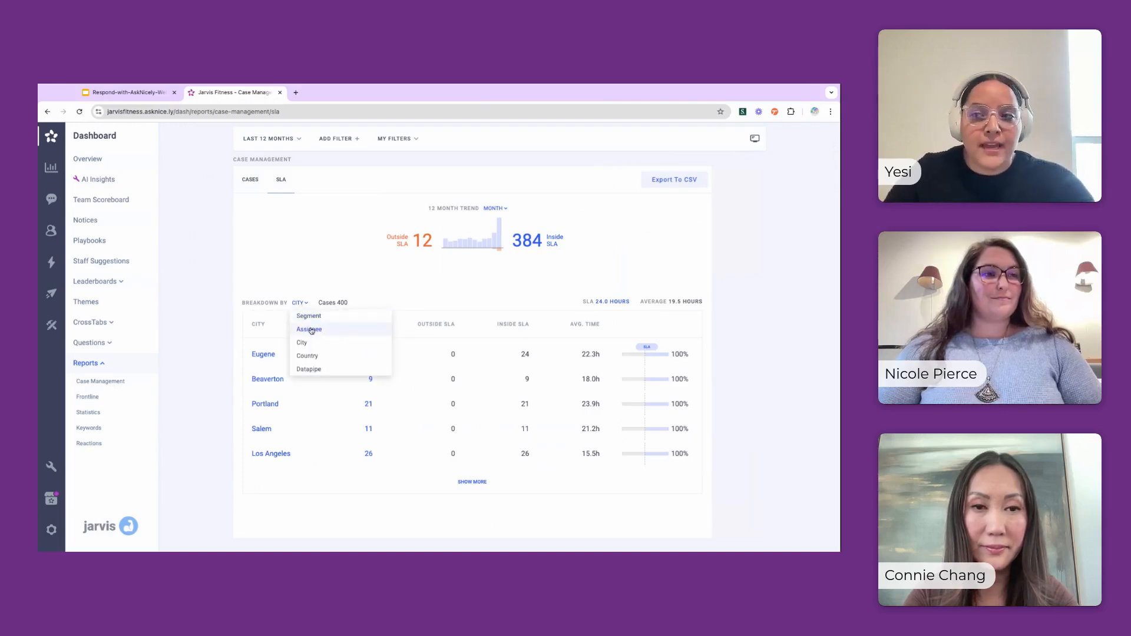
pyautogui.click(311, 330)
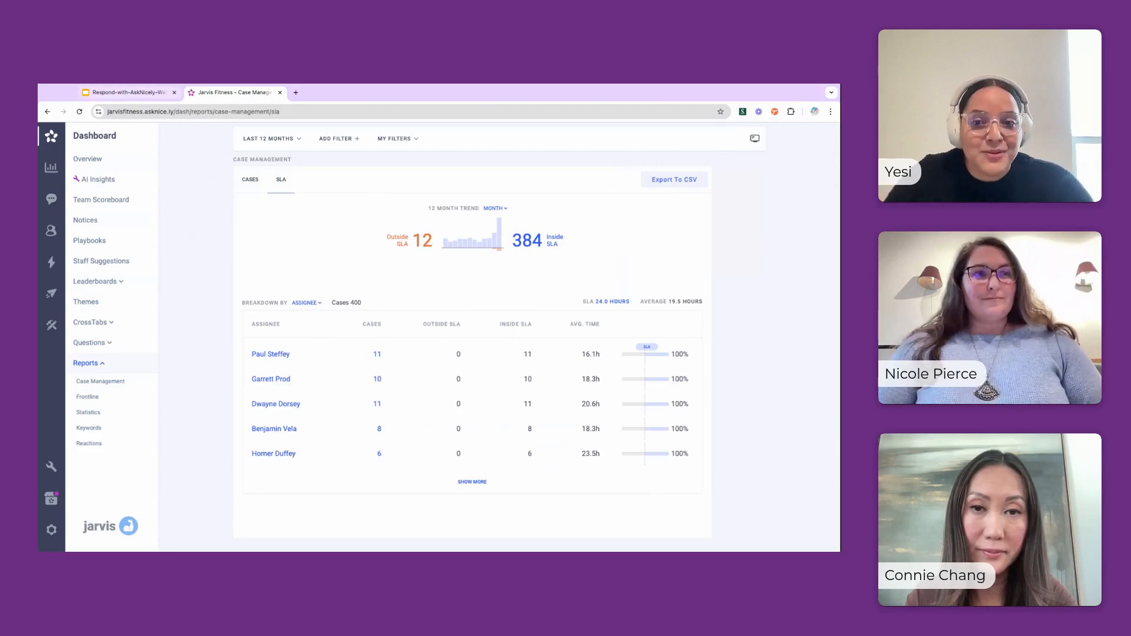
# Switch to the Respond-with-AskNicely presentation in Google Slides
pyautogui.click(128, 92)
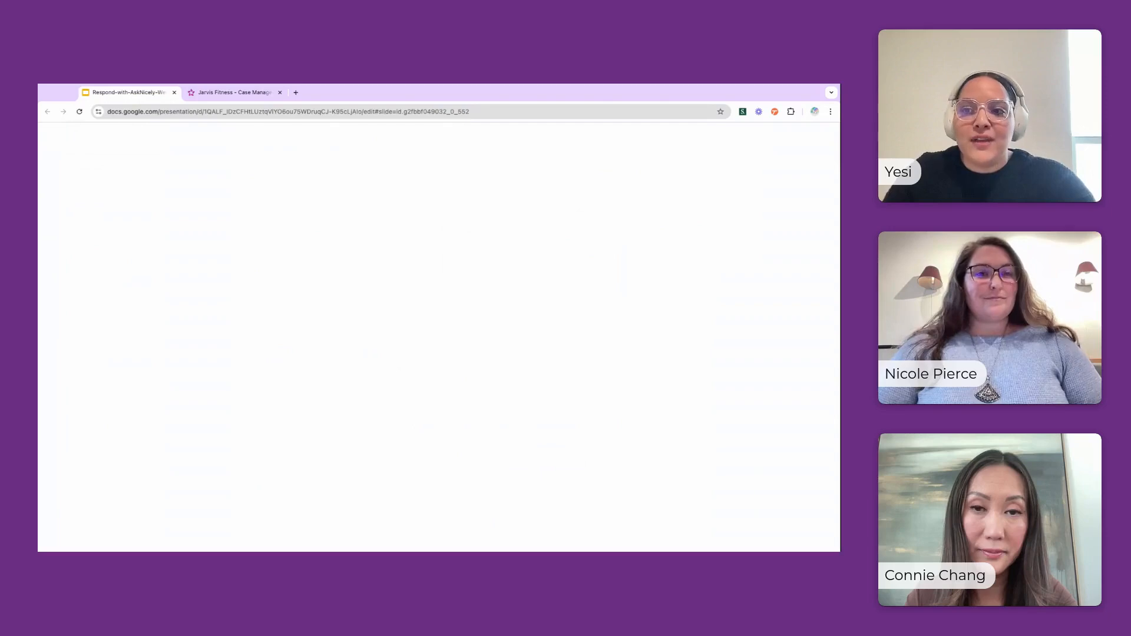